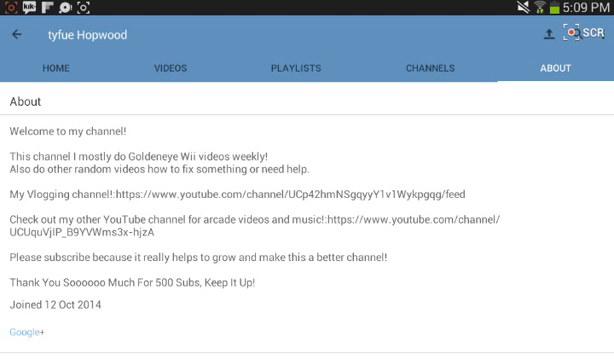
scroll(307, 200, down, 1)
scroll(307, 200, up, 1)
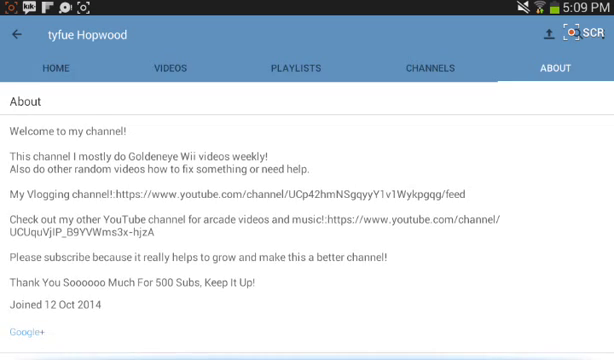
scroll(307, 200, down, 1)
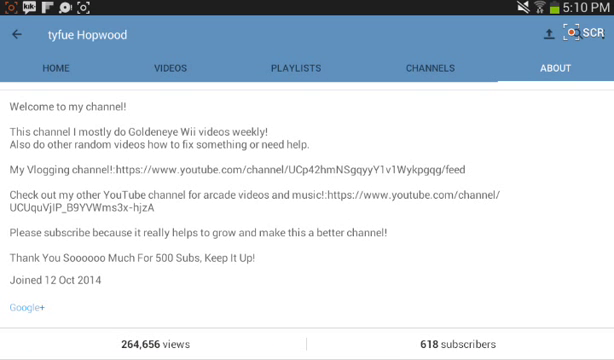
Step: Switch the tyfue Hopwood channel from its About info to the Videos tab
click(169, 68)
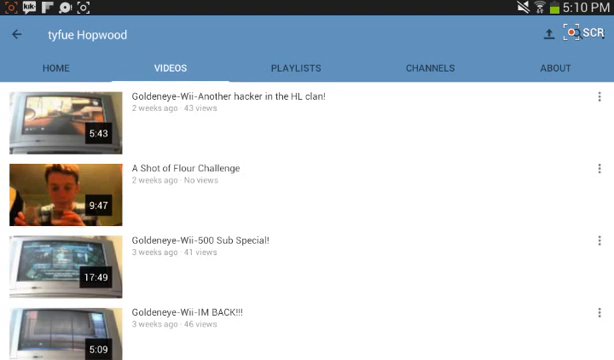
Step: Go back from the channel to the Account page with History, Watch Later and playlists
click(16, 34)
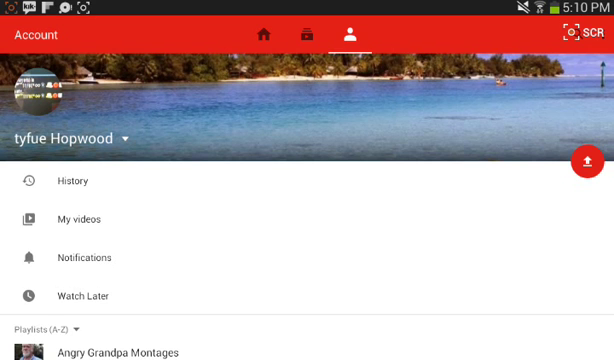
scroll(307, 220, down, 3)
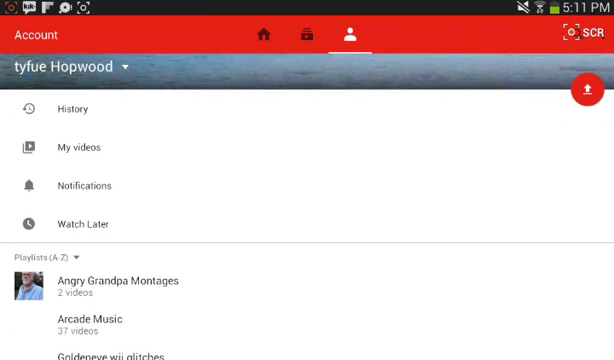
scroll(307, 220, down, 3)
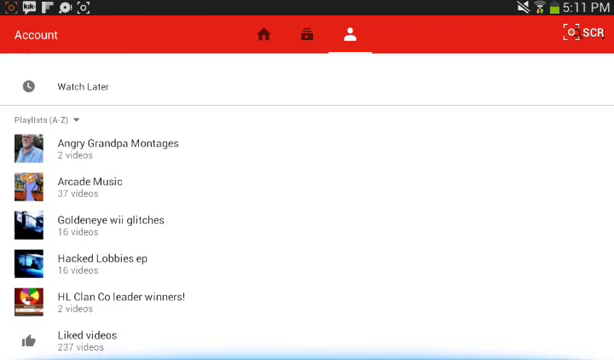
scroll(307, 200, up, 5)
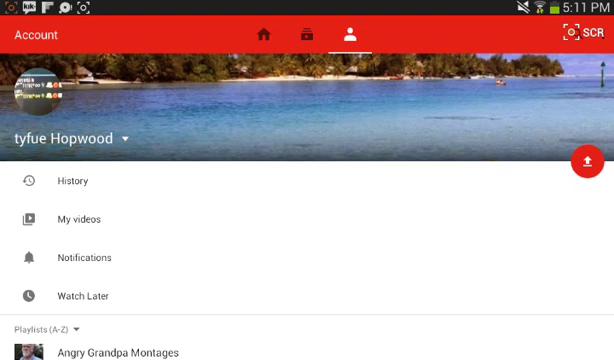
drag(307, 4, 307, 60)
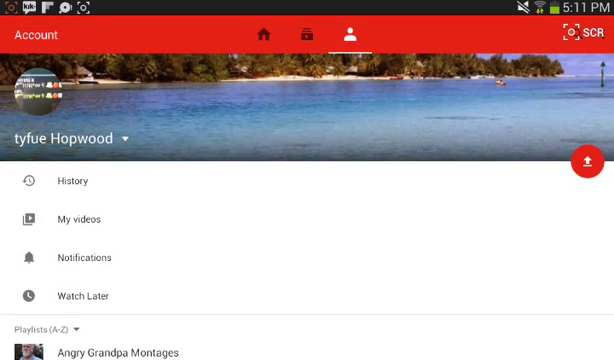